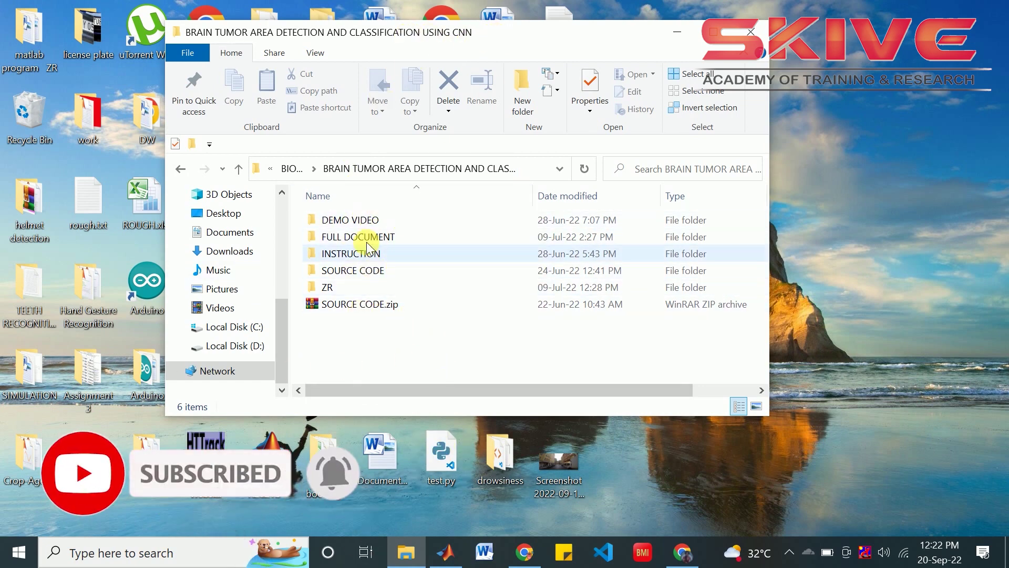
Look inside the FULL DOCUMENT folder, then return to the BIOMEDICAL folder
left_click(354, 220)
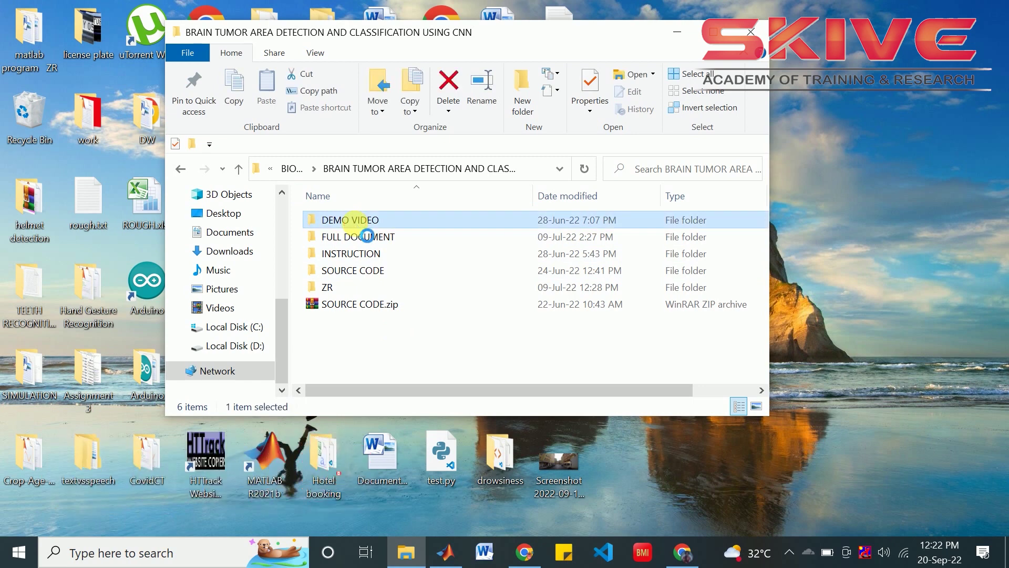
left_click(181, 170)
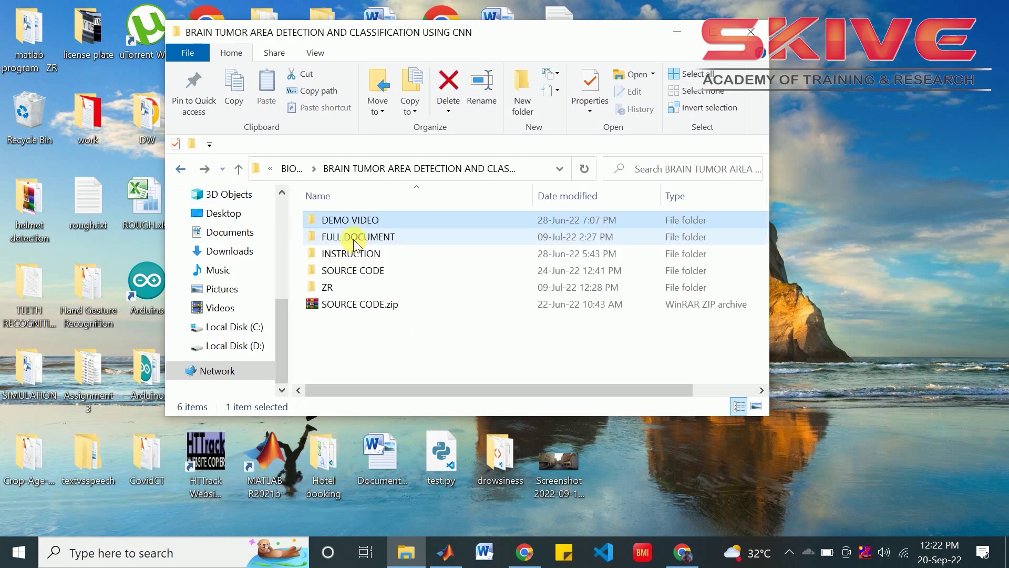
double_click(350, 234)
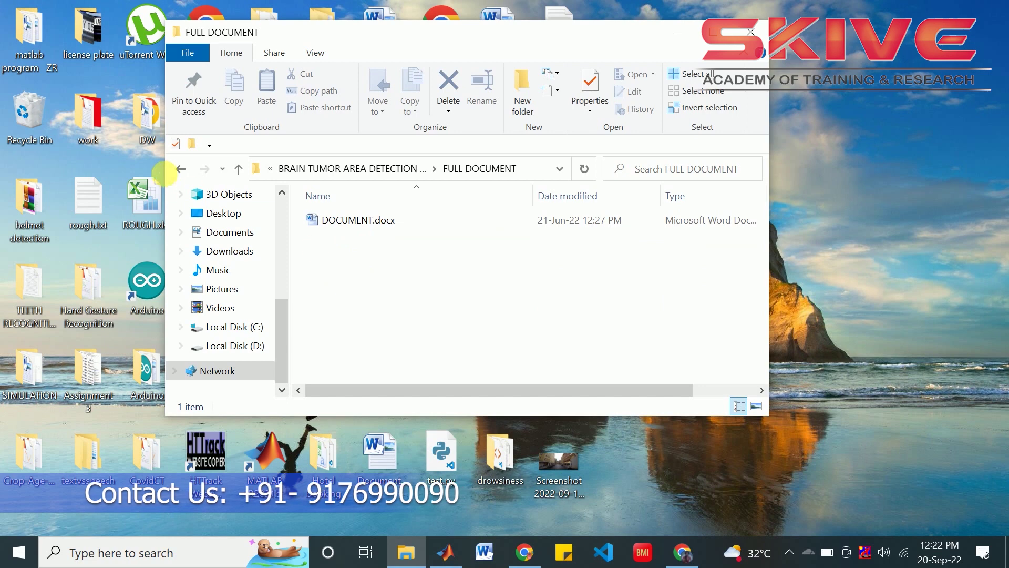
left_click(181, 168)
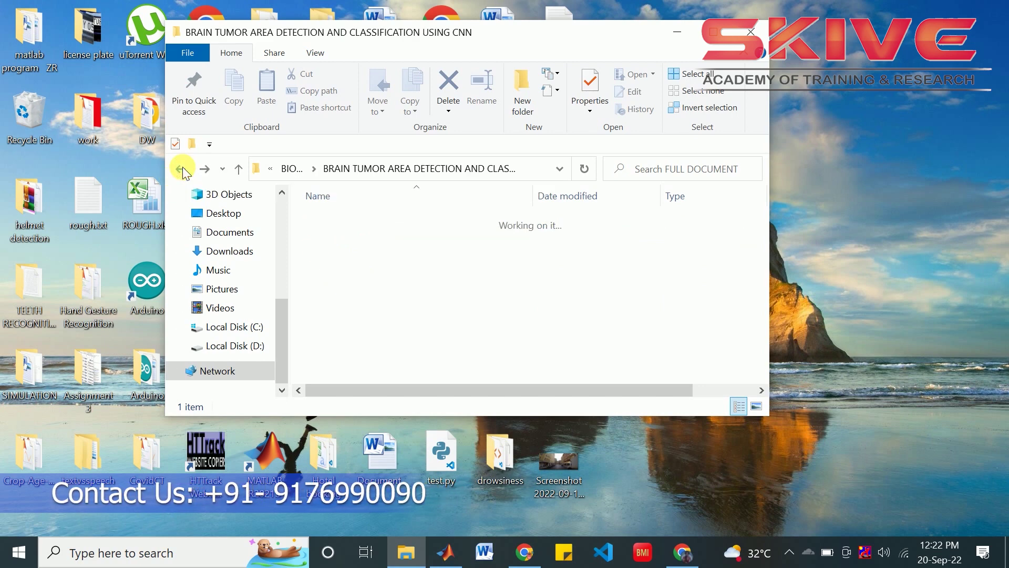
left_click(181, 169)
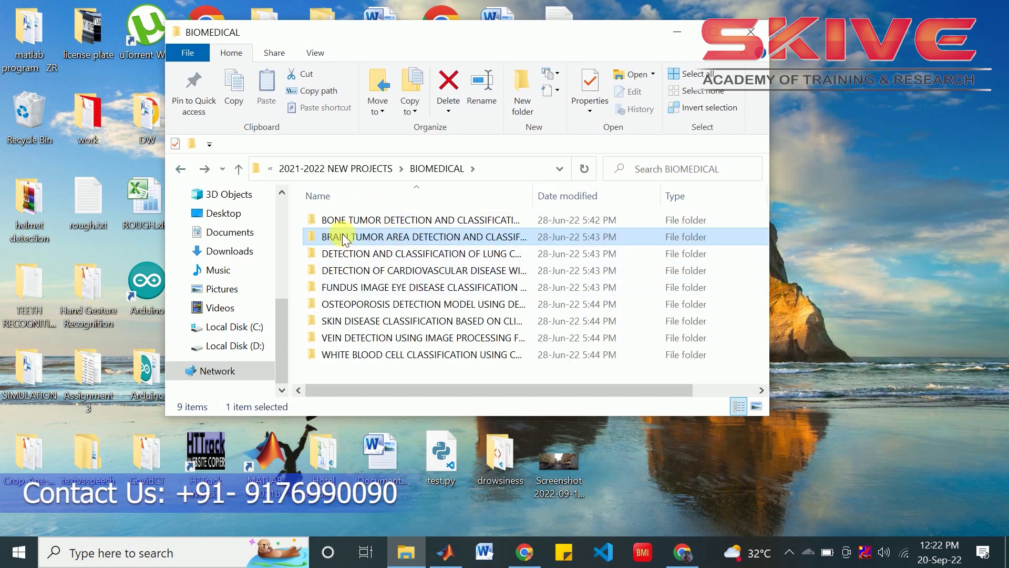
Browse the brain tumor project's INSTRUCTION and SOURCE CODE folders
double_click(342, 238)
double_click(355, 253)
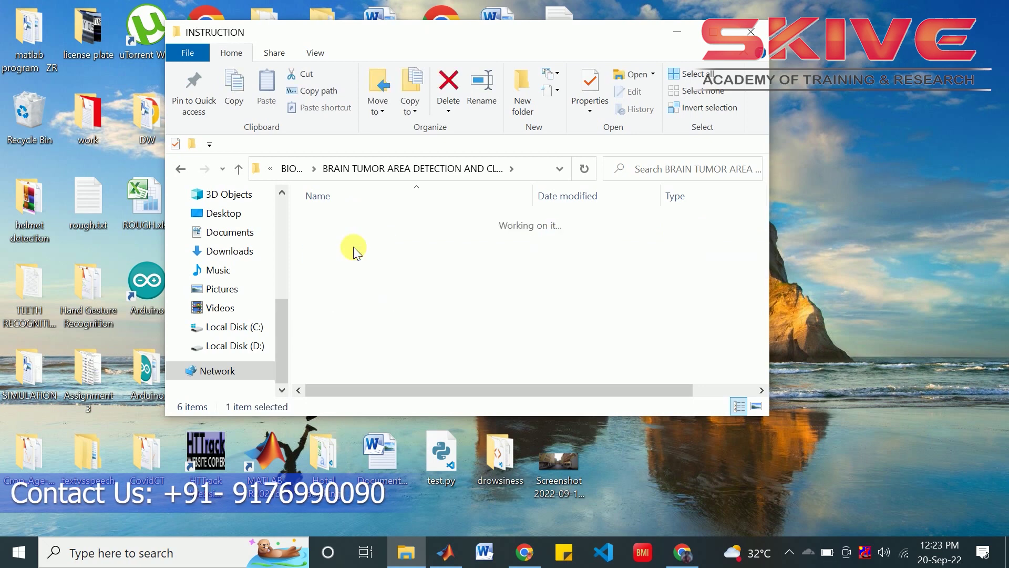
left_click(188, 175)
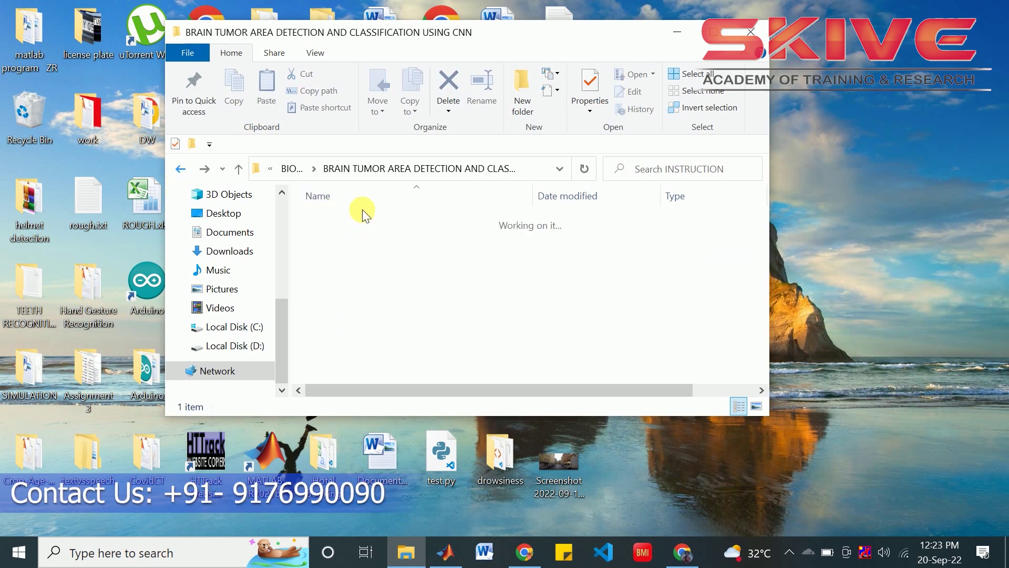
double_click(348, 274)
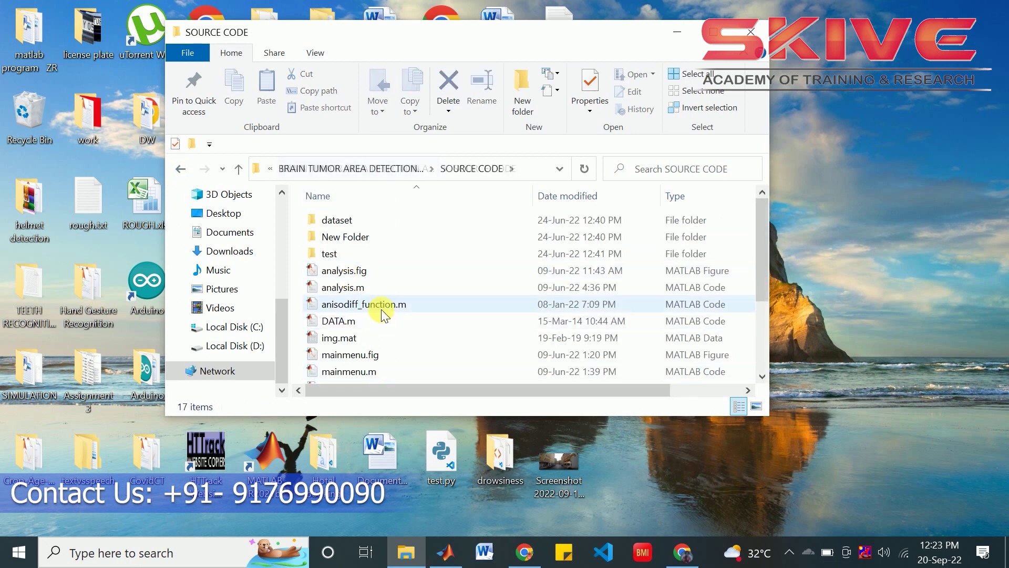
left_click(188, 171)
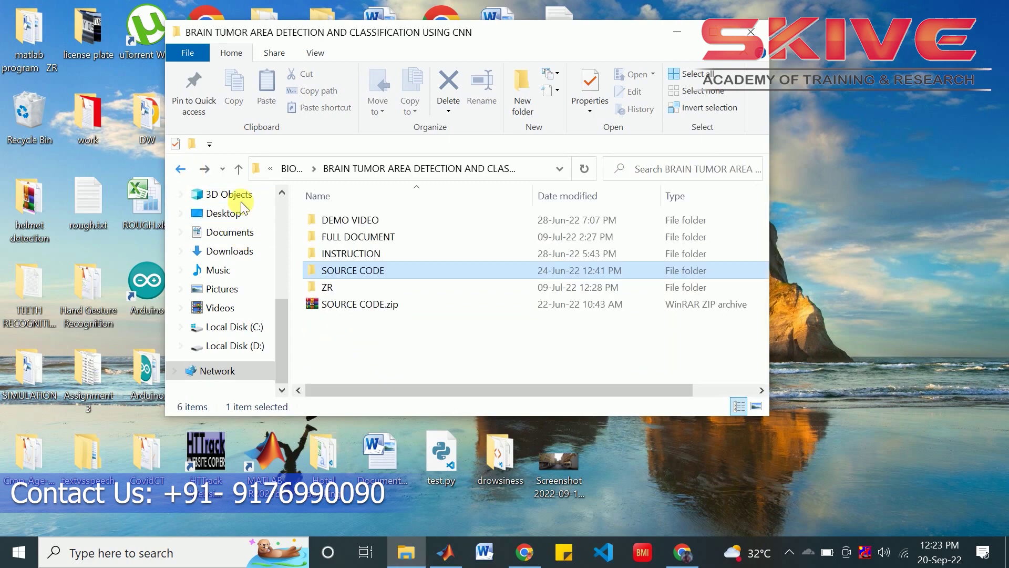
Open Base paper.pdf from the ZR folder
double_click(328, 287)
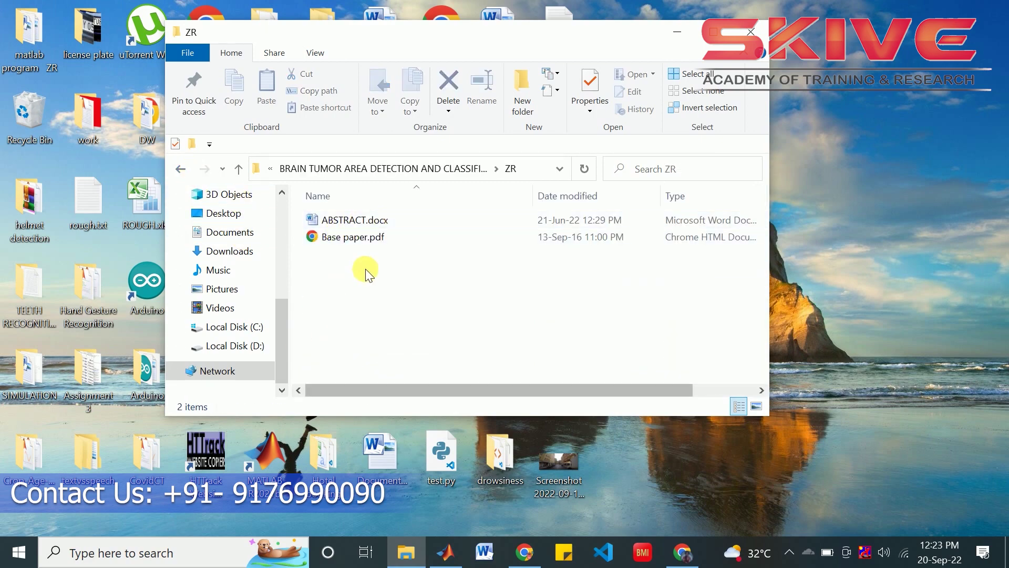
left_click(355, 241)
double_click(352, 237)
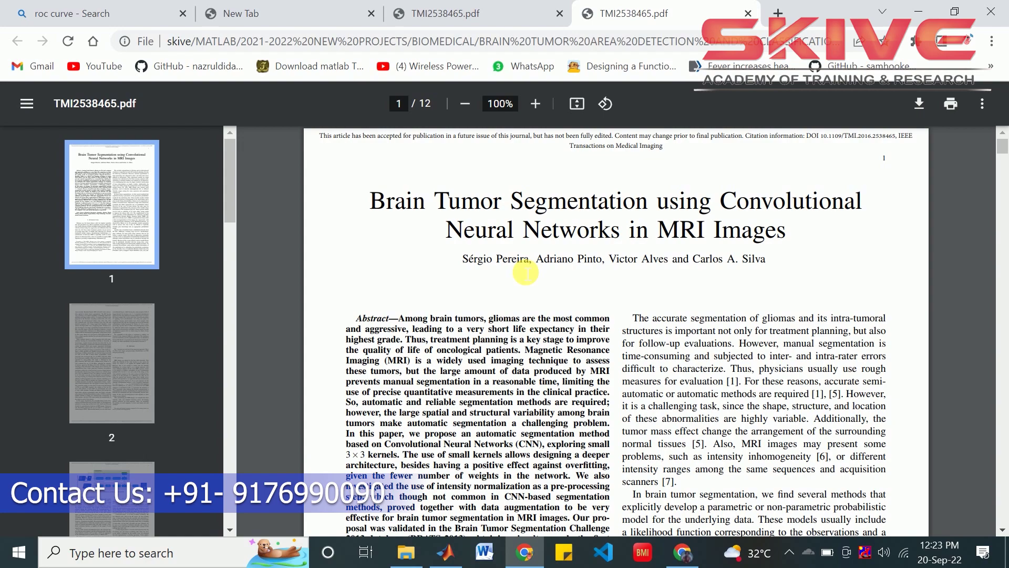
Scroll the CNN brain tumor segmentation paper from the title page to page 3
scroll(526, 273, "down", 6)
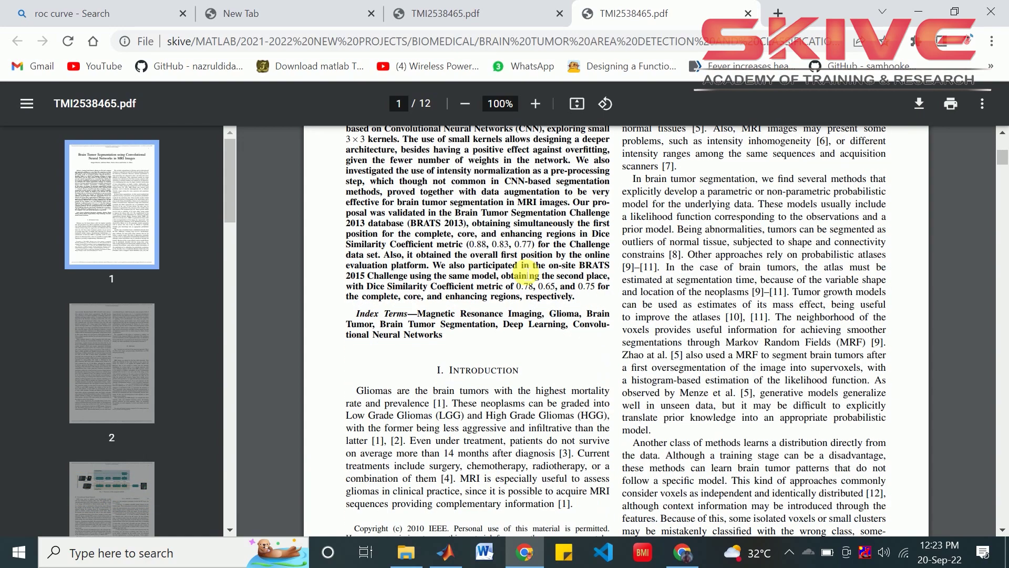
scroll(525, 272, "down", 20)
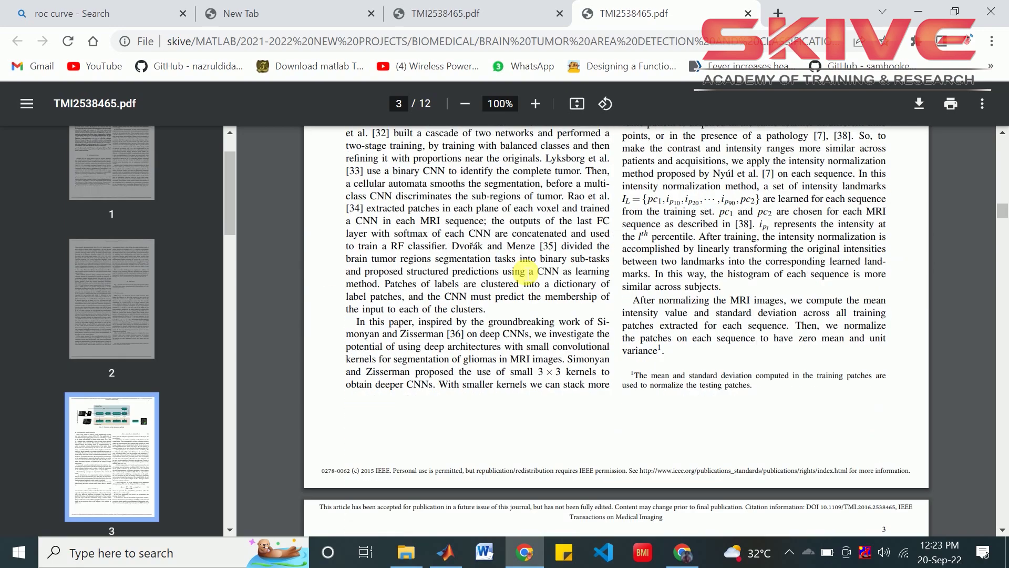
scroll(526, 273, "down", 14)
scroll(510, 278, "up", 7)
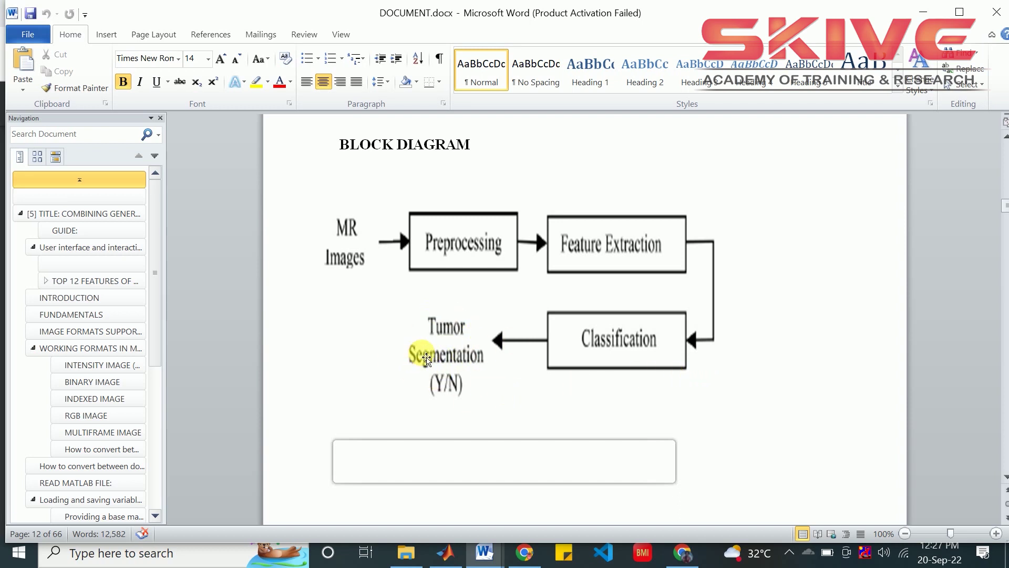
Scroll DOCUMENT.docx down to the MODULES list, then switch to MATLAB
scroll(427, 359, "down", 8)
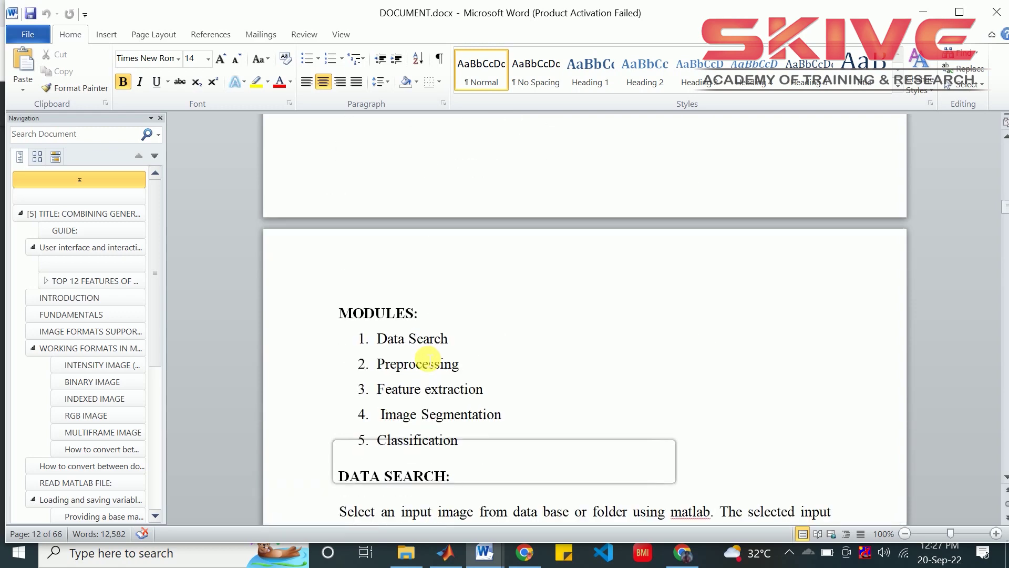
left_click(445, 552)
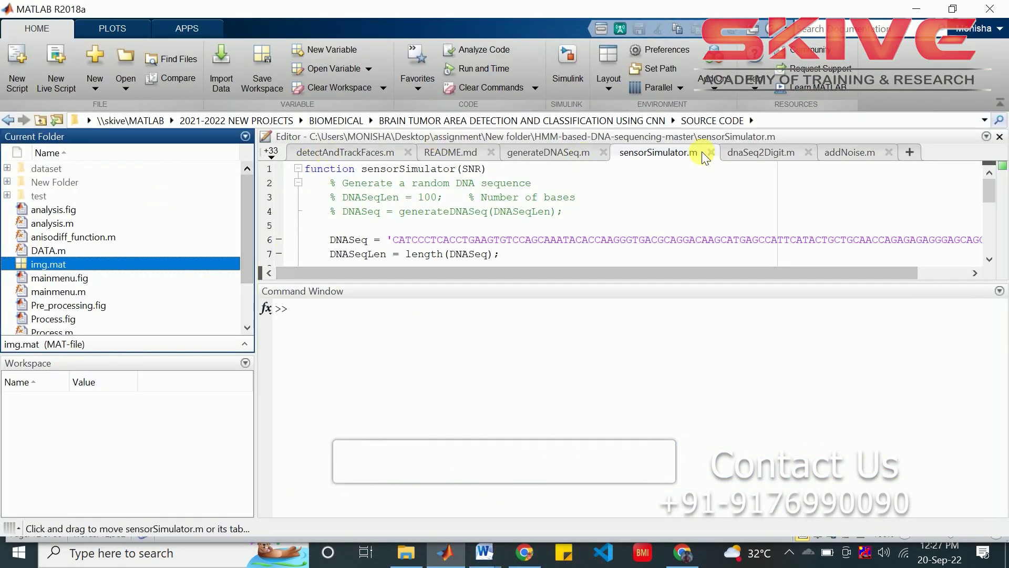
Load trained_net.mat so the SeriesNetwork net appears in the workspace
scroll(76, 297, "down", 2)
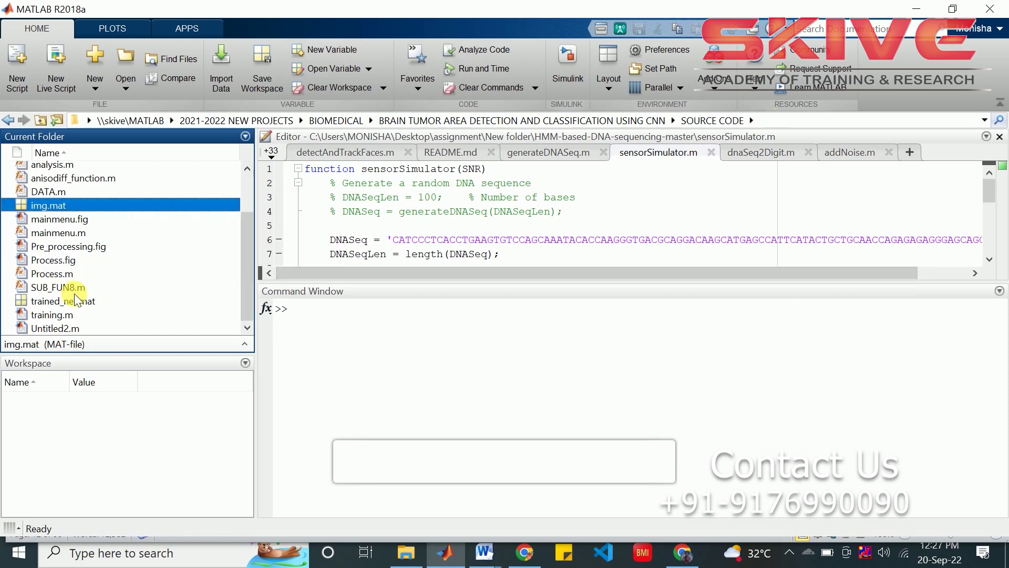
left_click(69, 315)
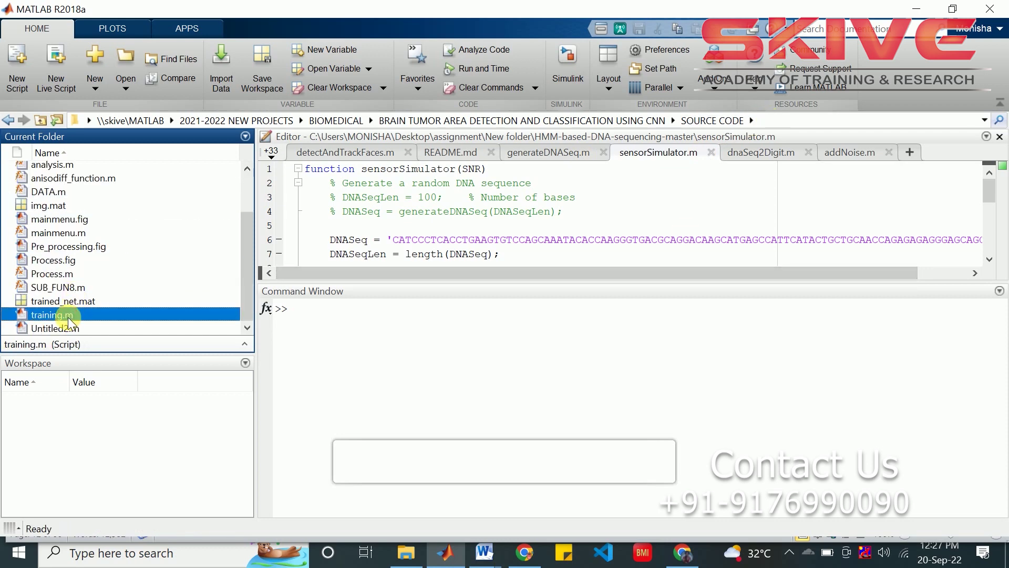
double_click(60, 301)
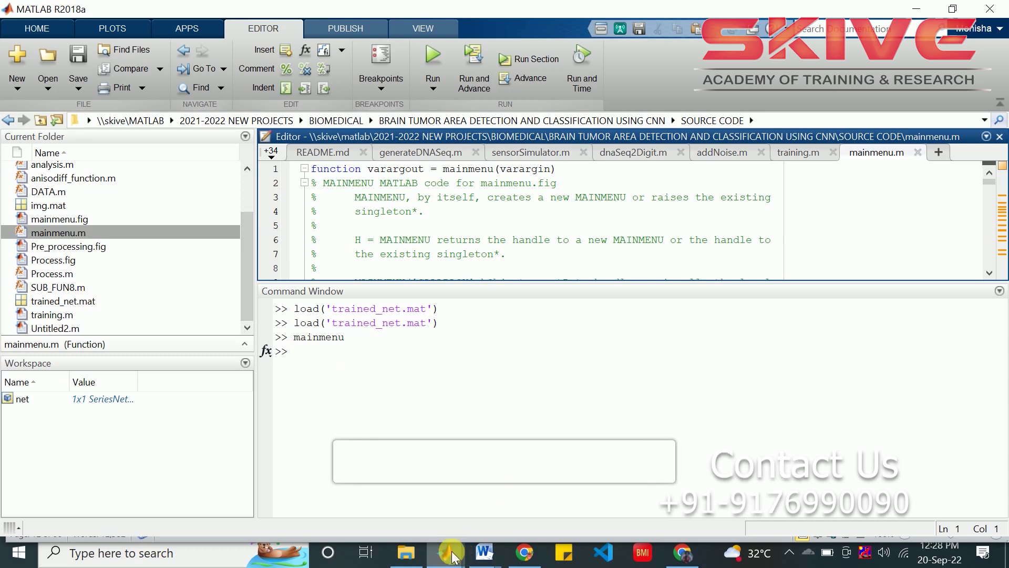
Load test (5).jpg as the input MRI in the mainmenu GUI
mouse_move(446, 552)
left_click(507, 473)
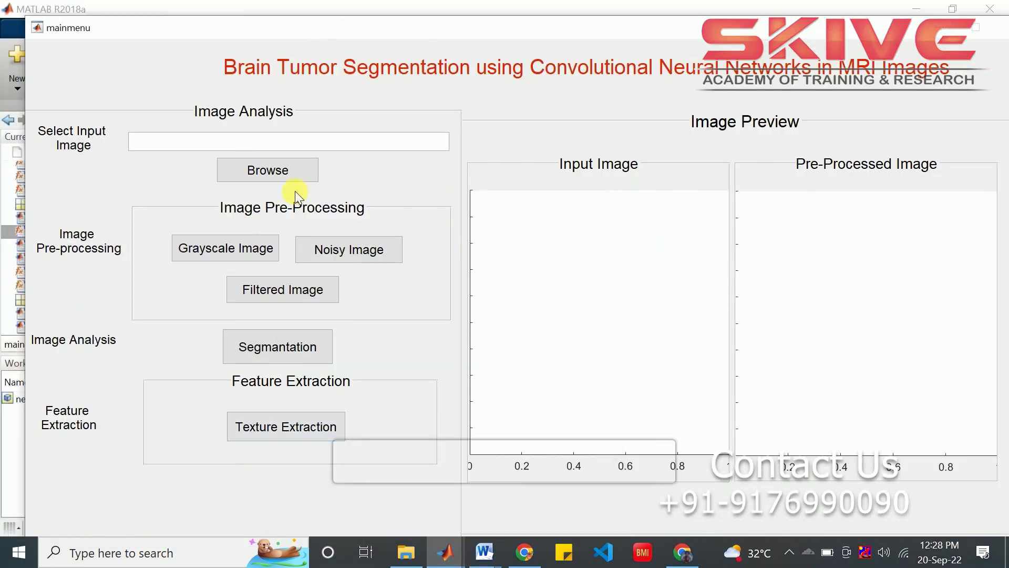
left_click(260, 172)
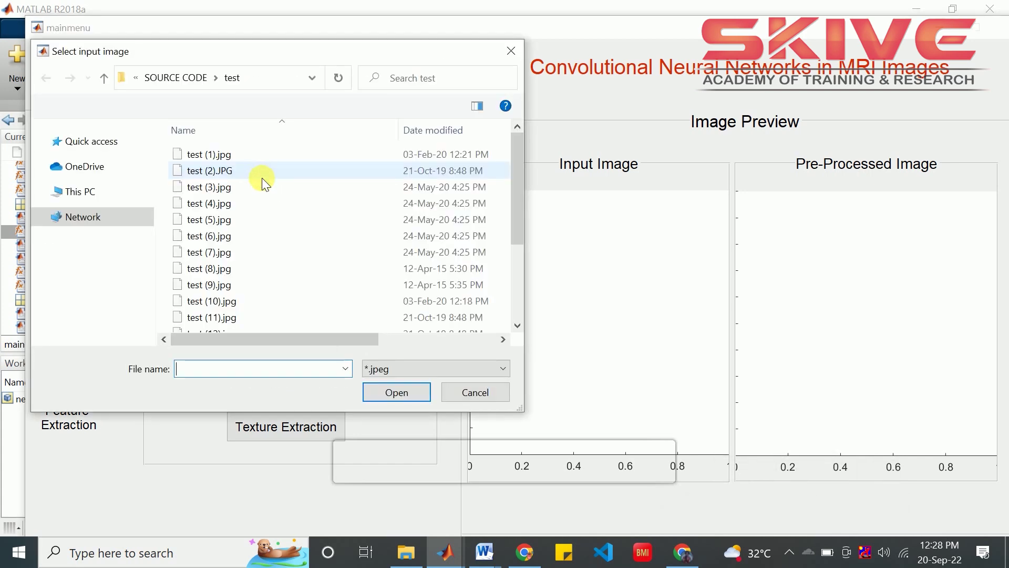
left_click(243, 221)
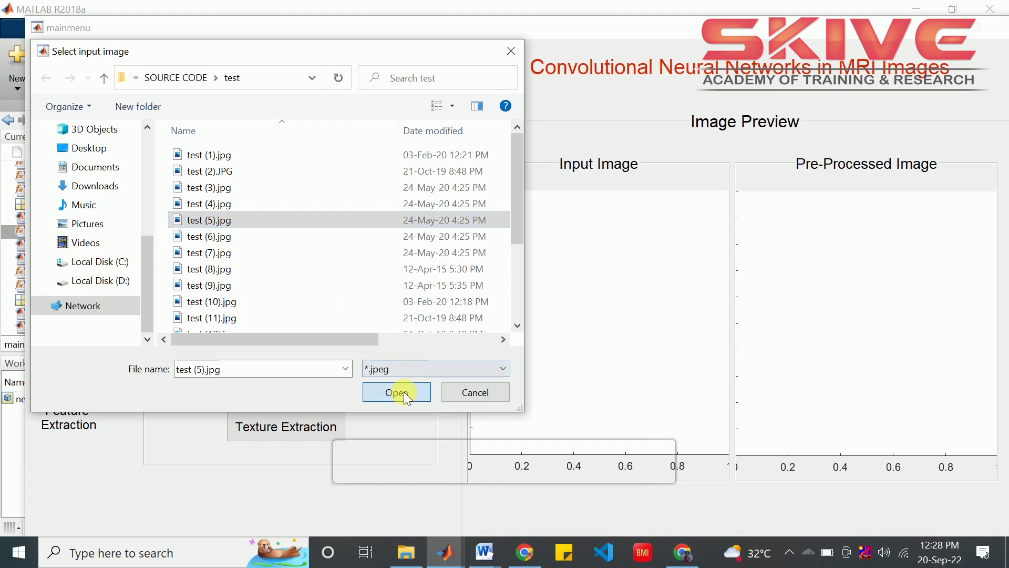
left_click(403, 392)
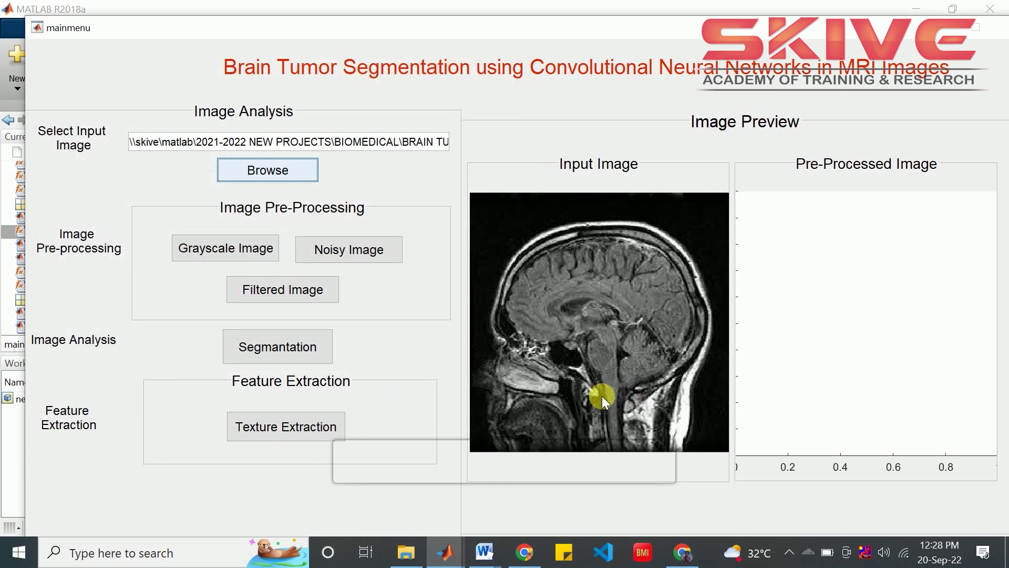
Produce the grayscale, noisy and filtered versions of the MRI, then segment it
left_click(230, 250)
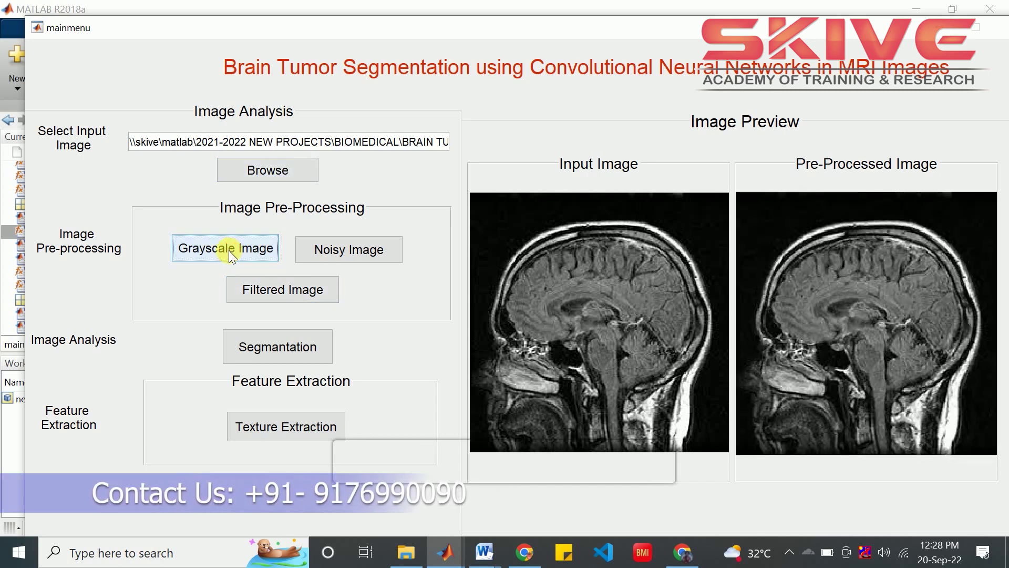
left_click(329, 250)
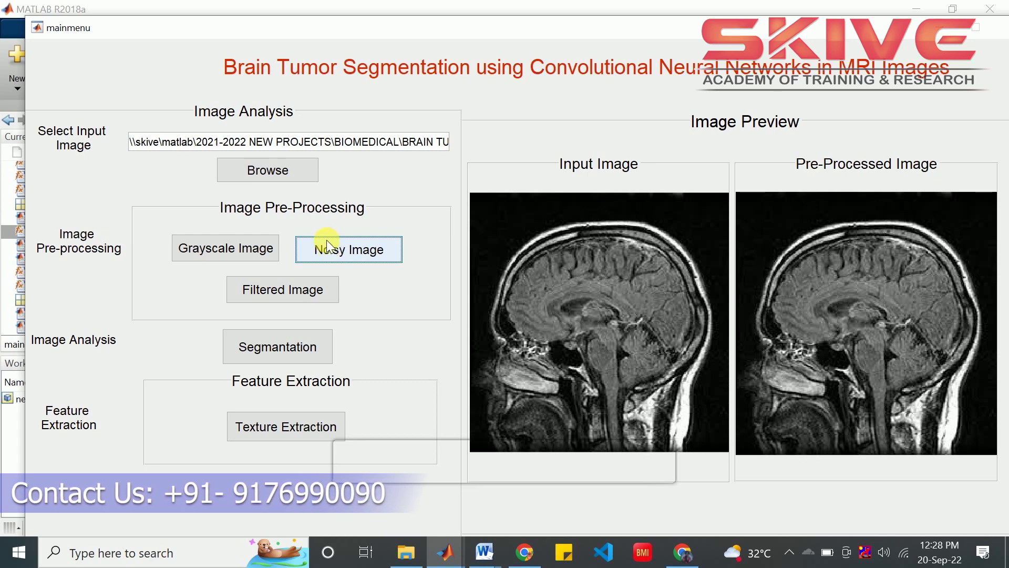
left_click(328, 246)
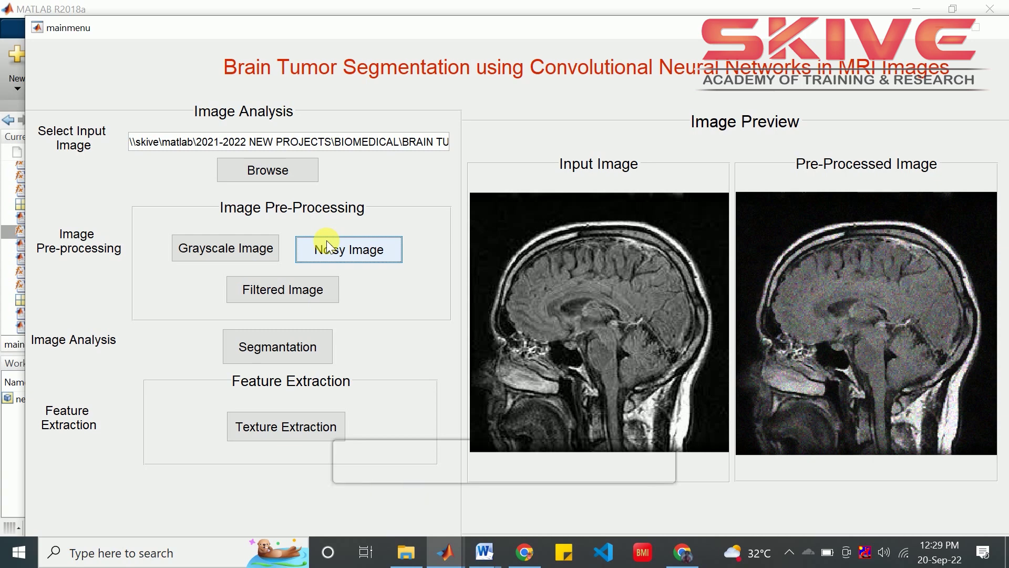
left_click(295, 290)
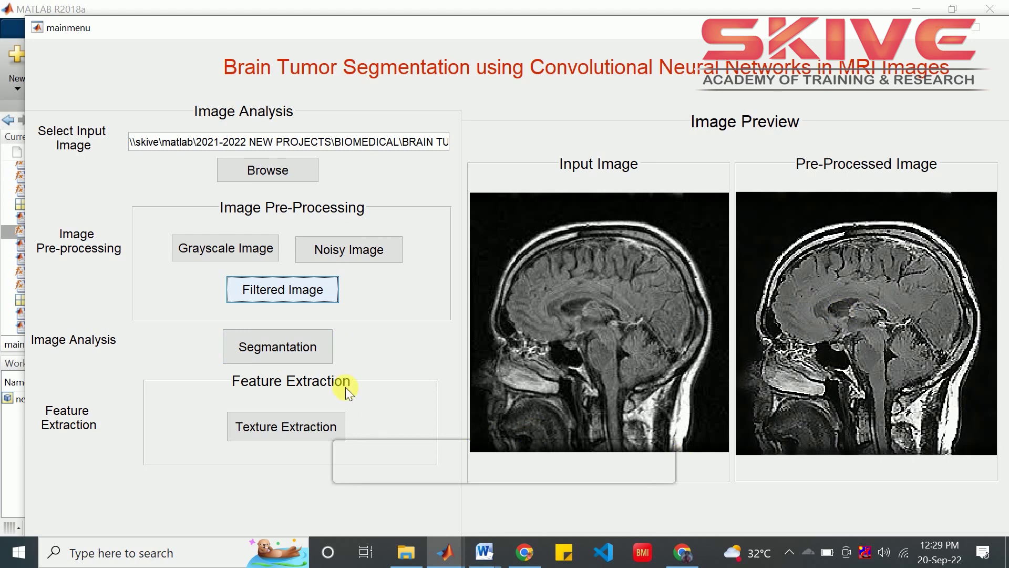
left_click(280, 348)
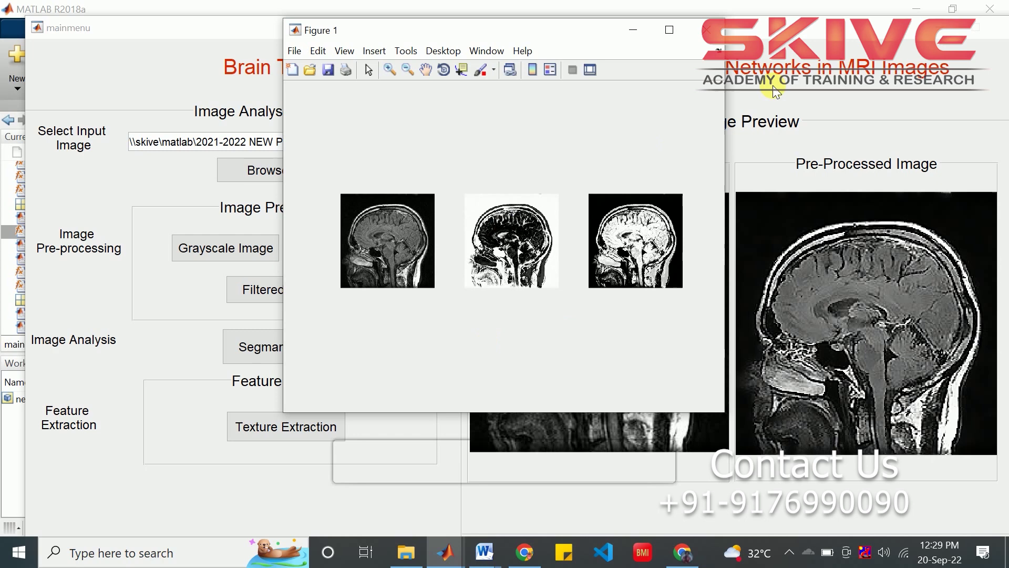
Minimize Figure 1 and run Texture Extraction to list the MRI's twelve features
left_click(631, 36)
left_click(270, 422)
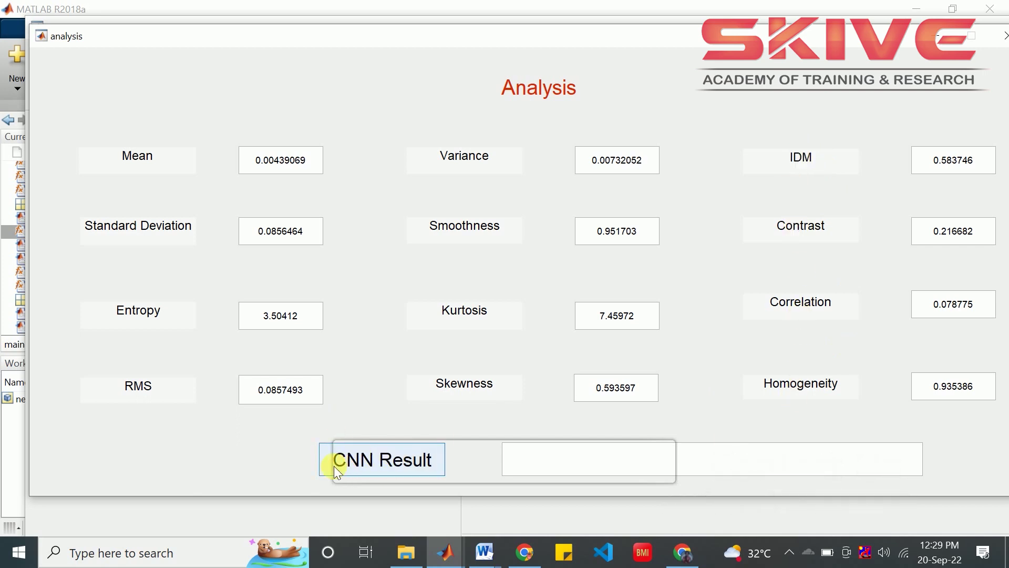
Run the CNN classification to get the Normal stage result, then close the analysis window
left_click(385, 460)
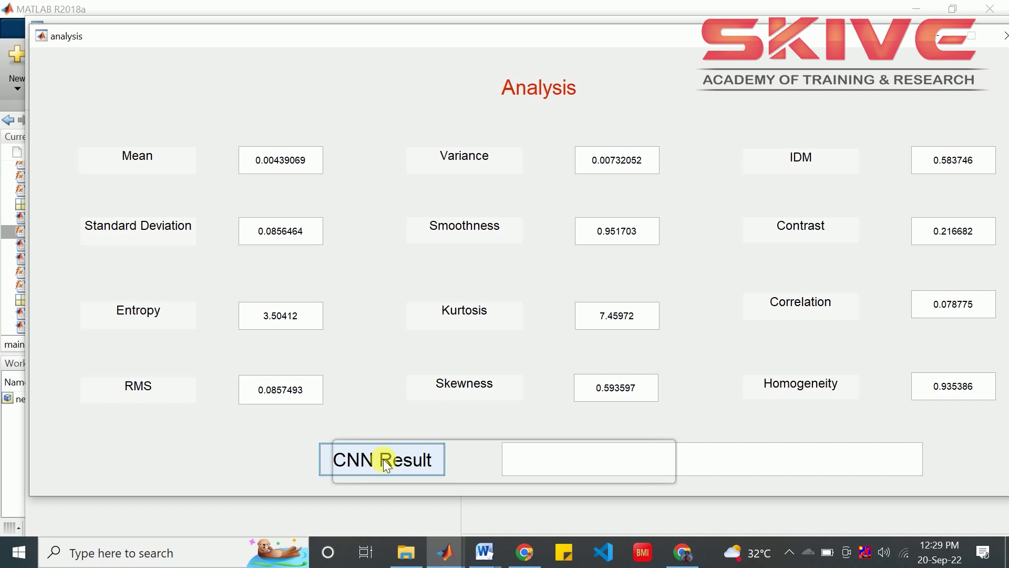
left_click(388, 465)
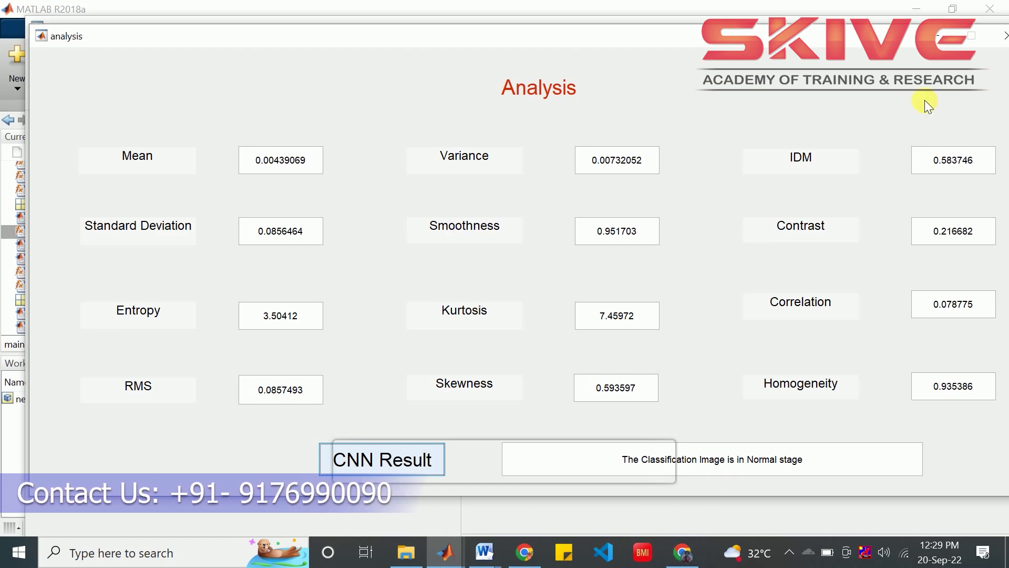
left_click(1002, 38)
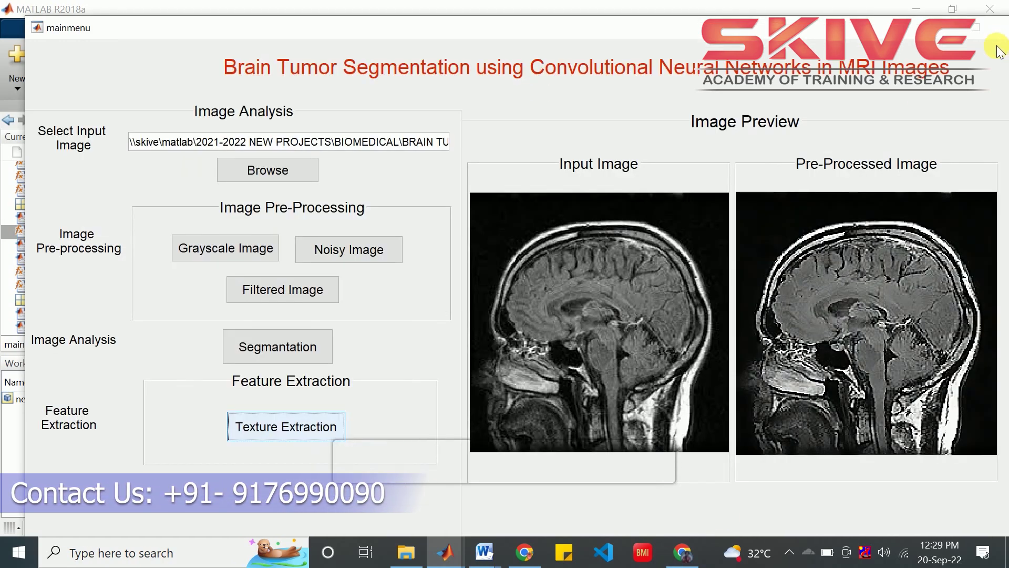
Load the tumor MRI test (1).jpg as the new input image
left_click(296, 173)
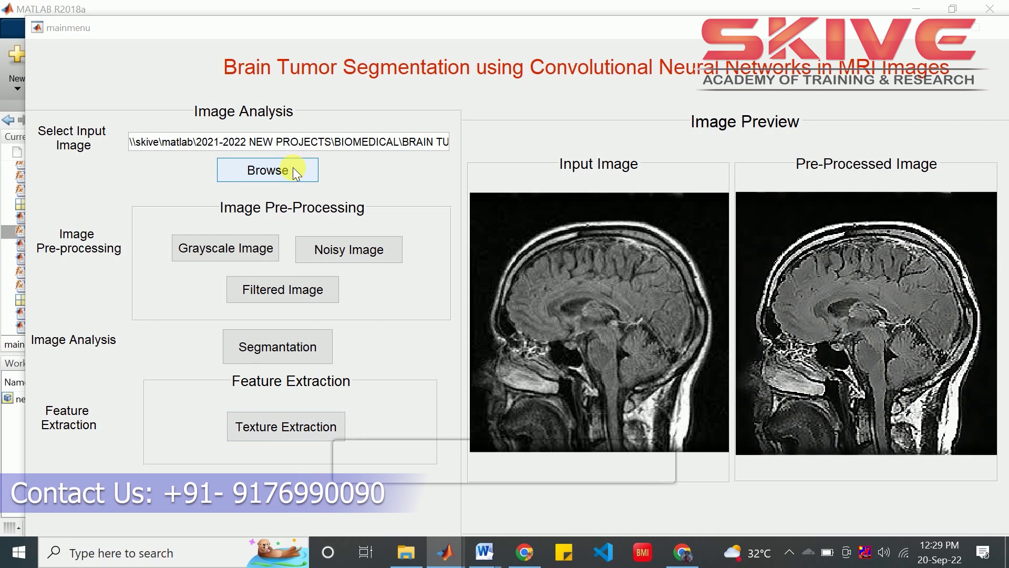
left_click(223, 153)
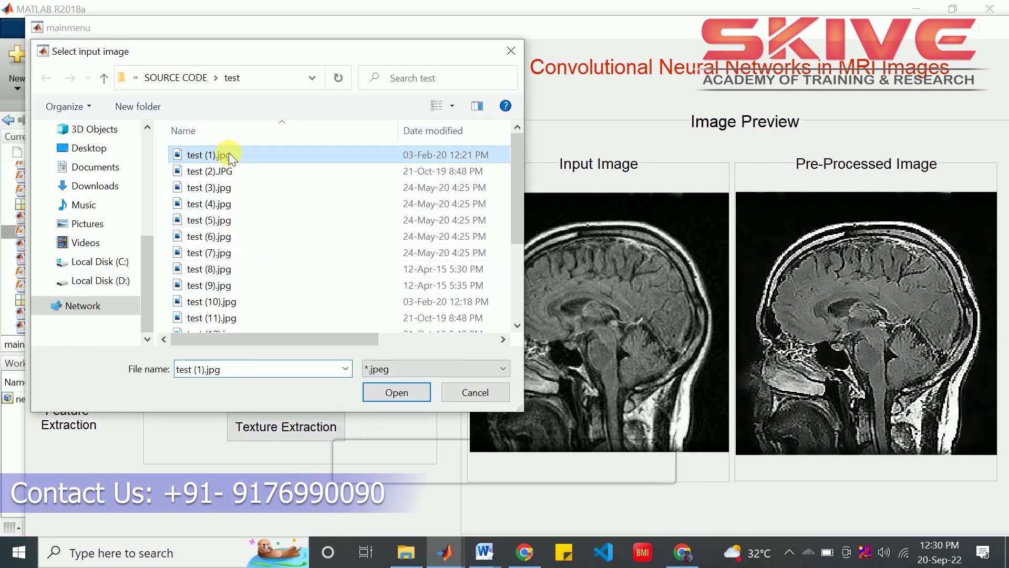
left_click(377, 389)
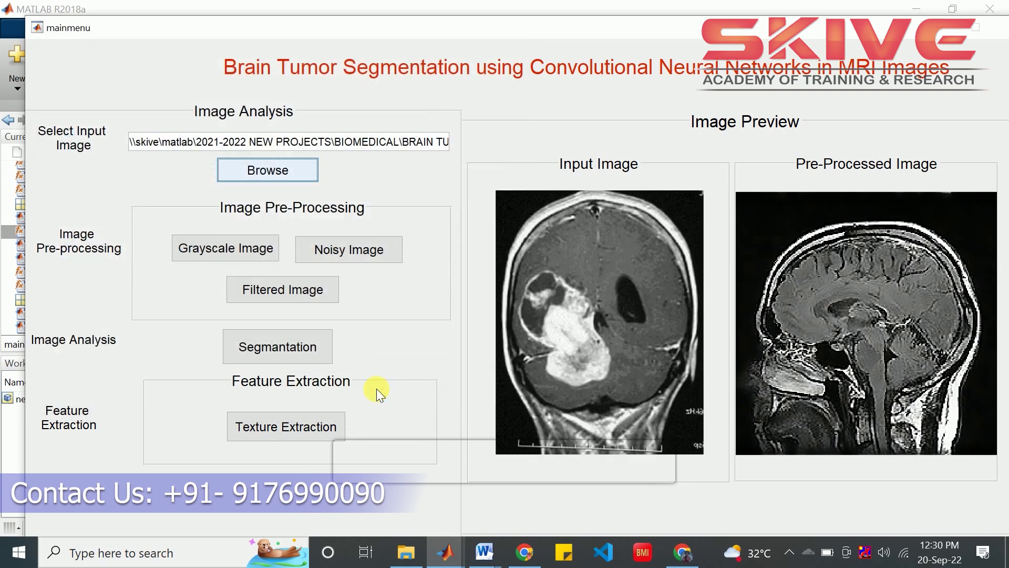
Convert the tumor MRI to grayscale, add noise, filter it and segment it
left_click(233, 252)
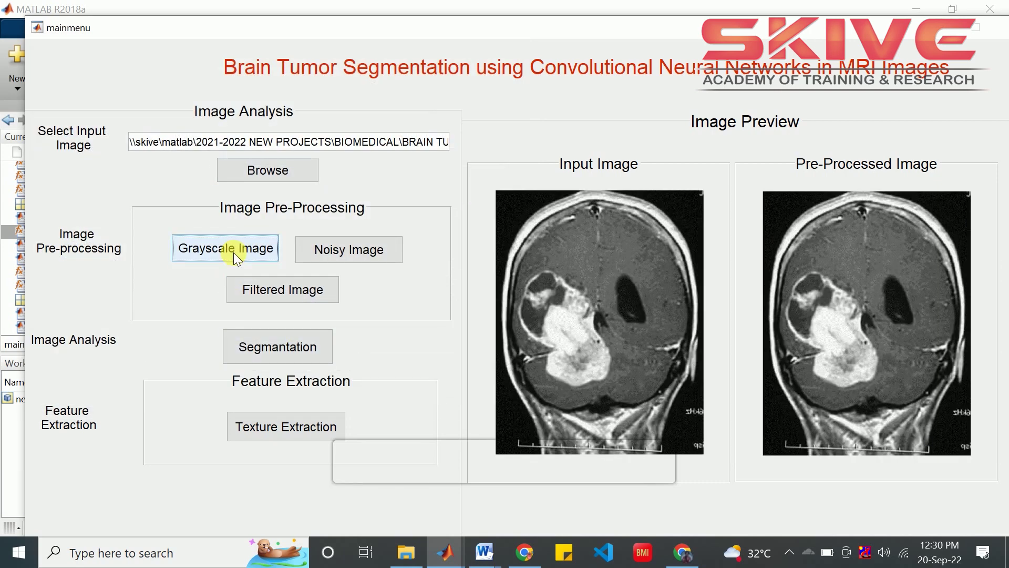
left_click(350, 250)
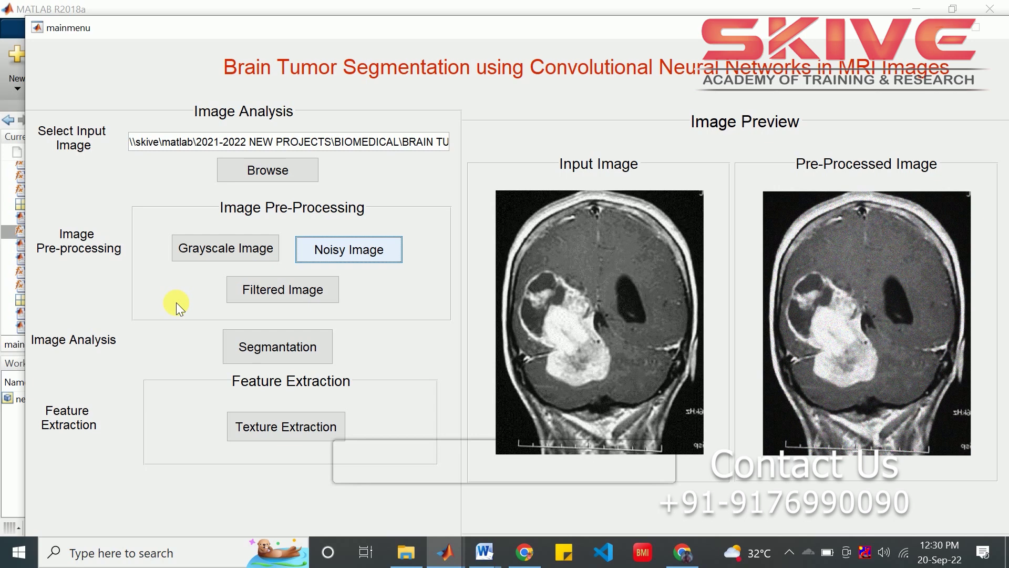
left_click(267, 291)
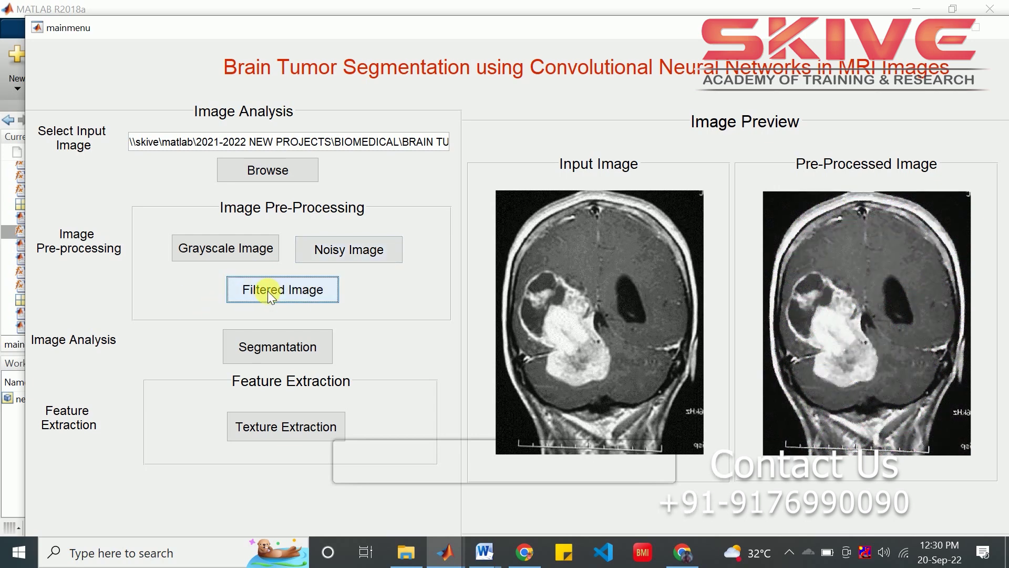
left_click(304, 341)
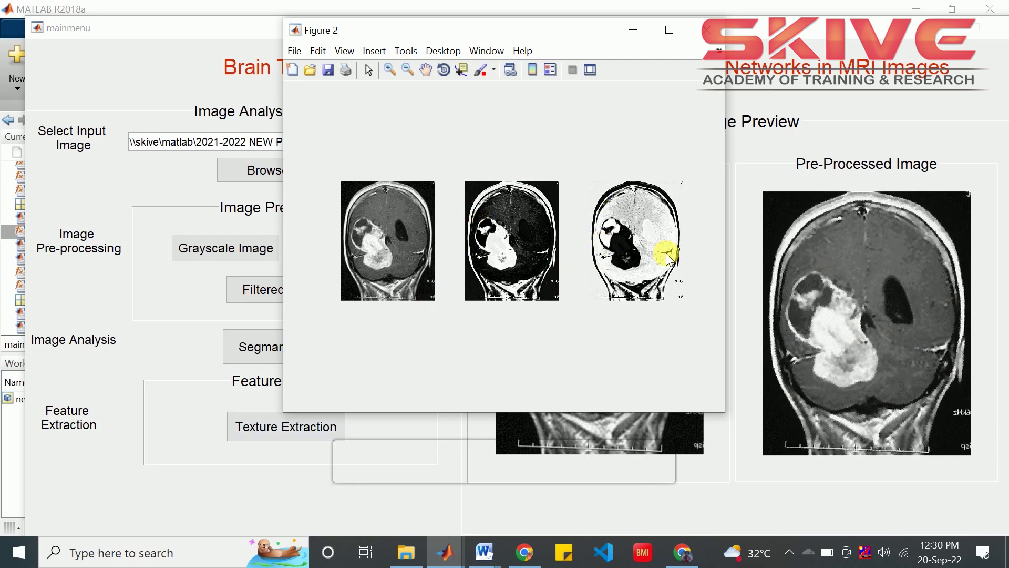
Minimize Figure 2 and extract the tumor MRI's texture features, e.g., Entropy 2.97962
left_click(629, 36)
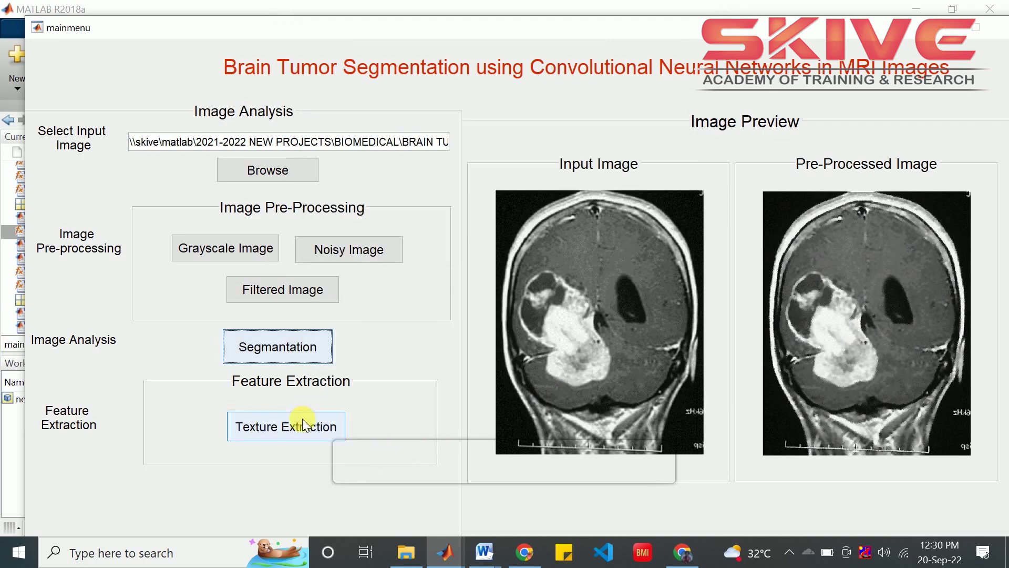
left_click(305, 423)
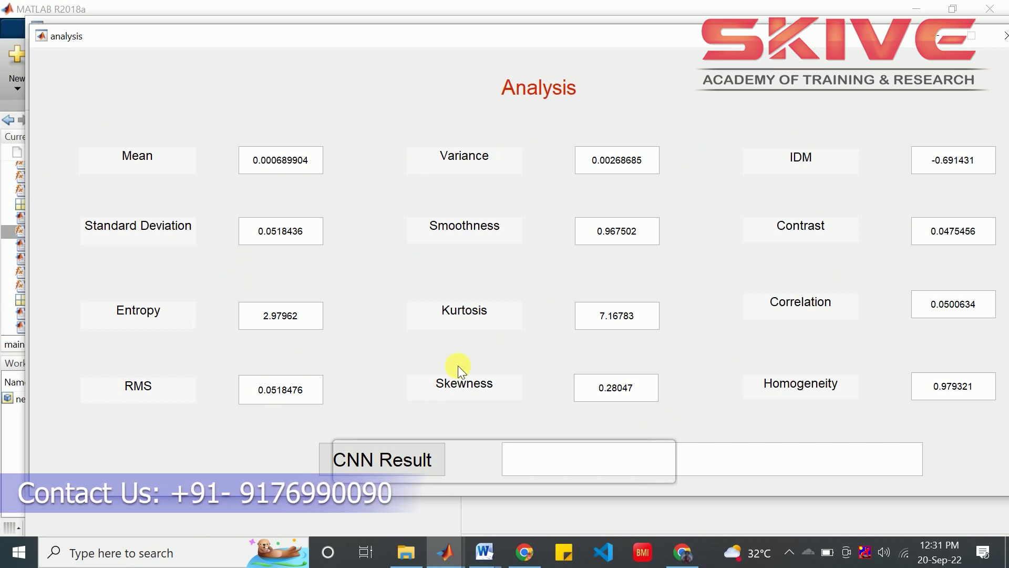
Run CNN Result to classify the tumor MRI as Affected (Severe Stage) with tumor outline
left_click(412, 461)
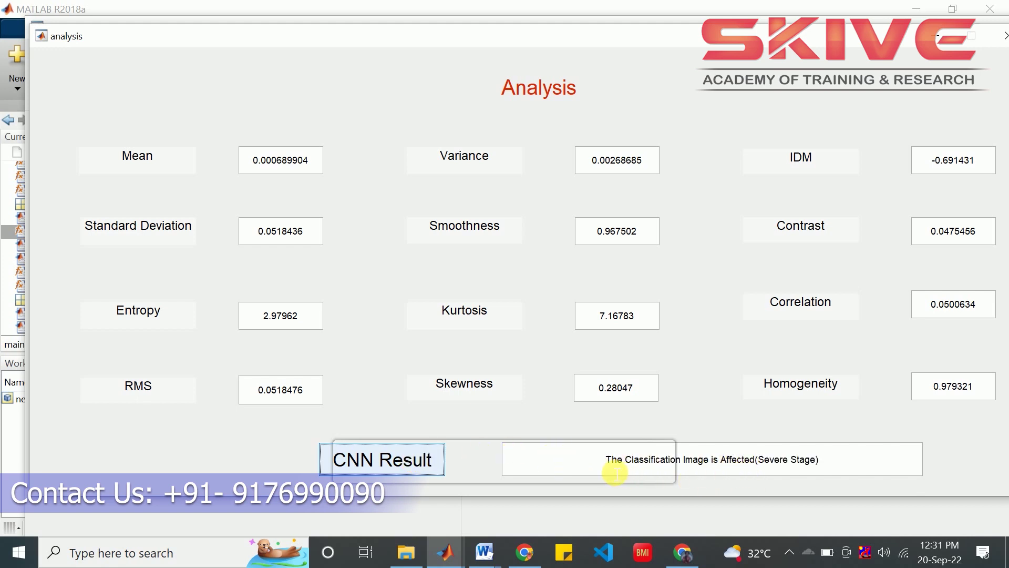
left_click(606, 463)
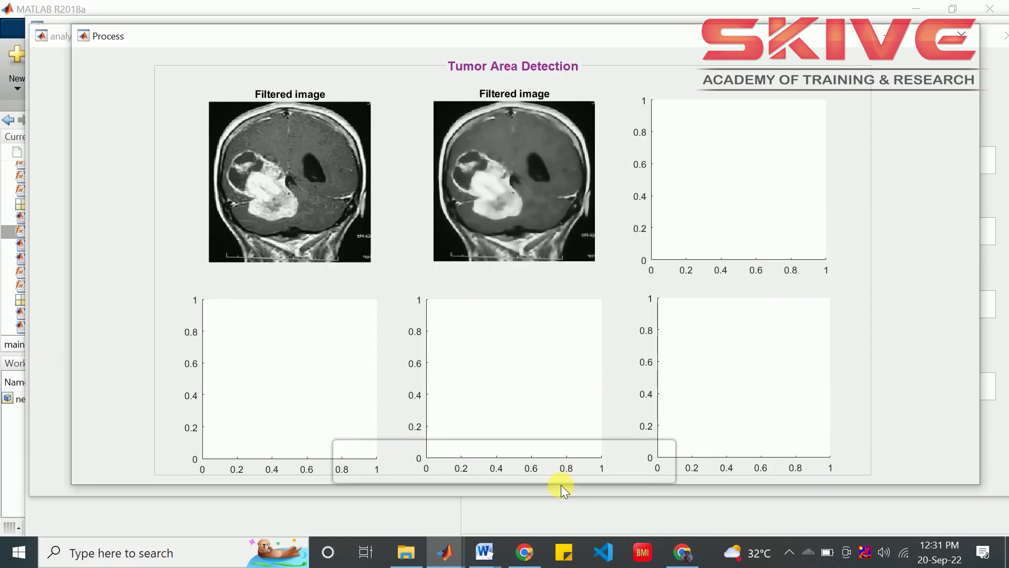
left_click(883, 36)
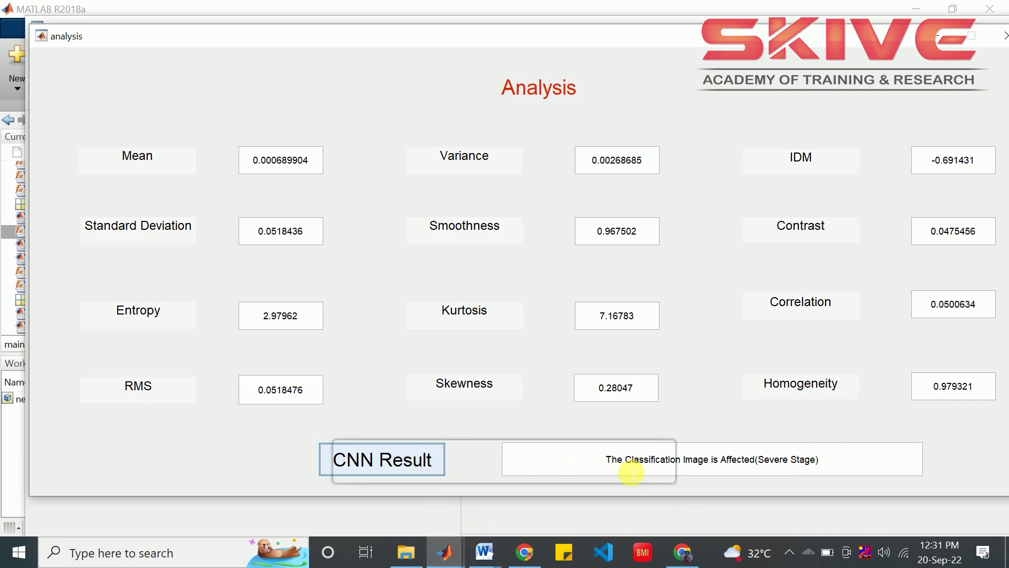
left_click(445, 552)
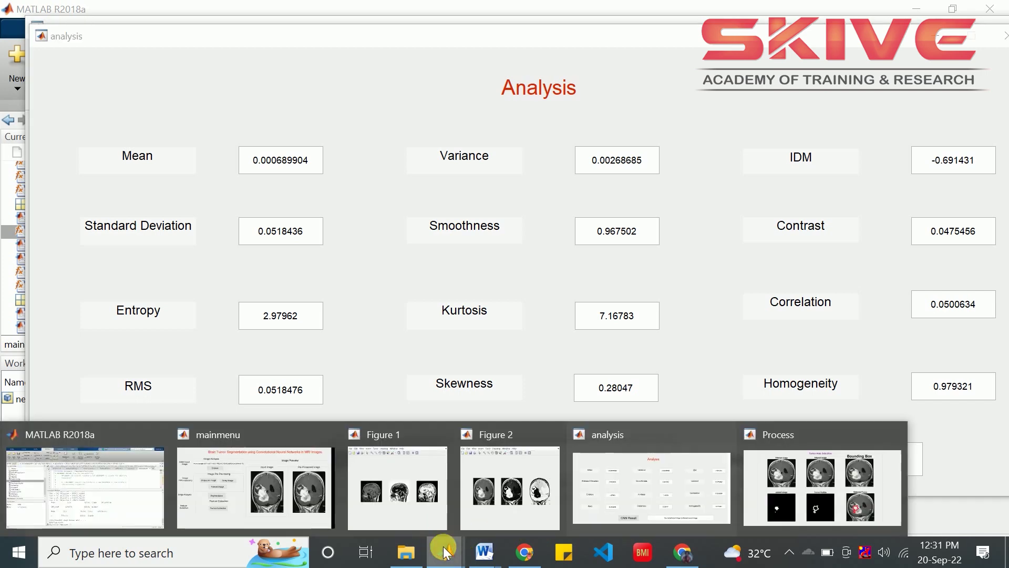
left_click(802, 473)
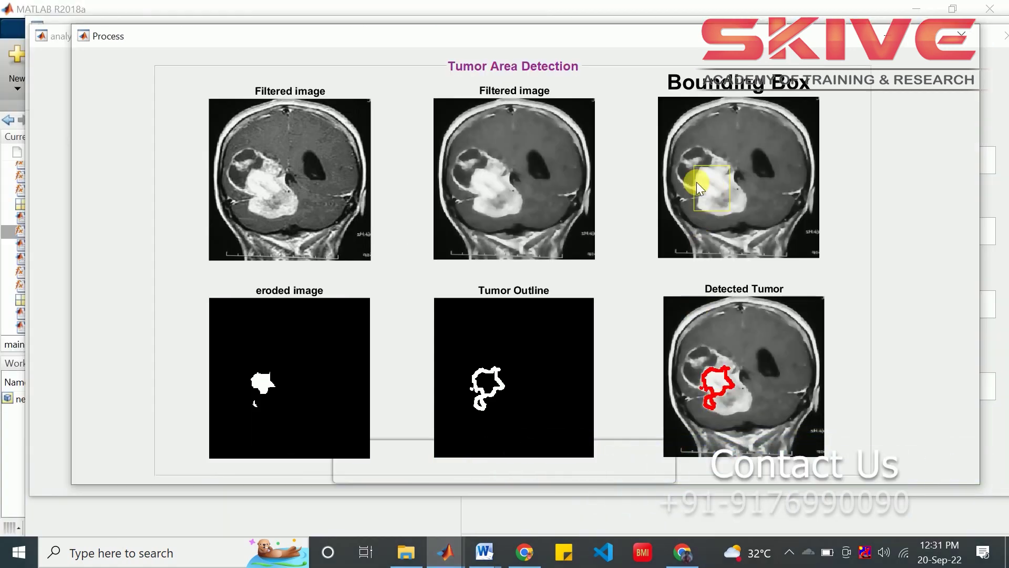